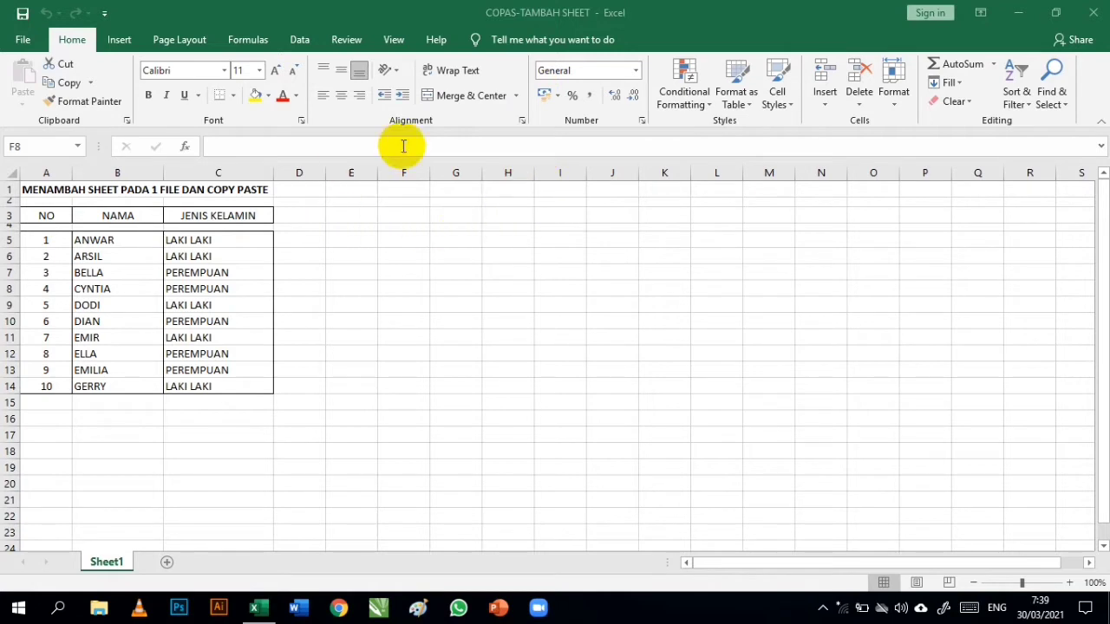
Add blank worksheets Sheet2 and Sheet3, then return to Sheet1's name table
left_click(475, 40)
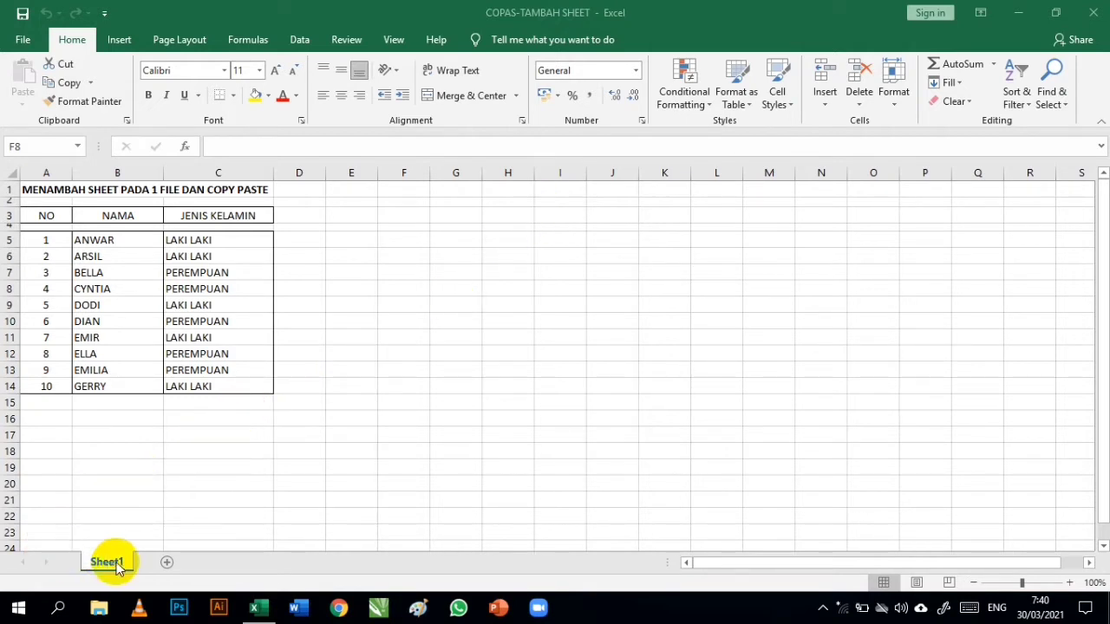
left_click(167, 564)
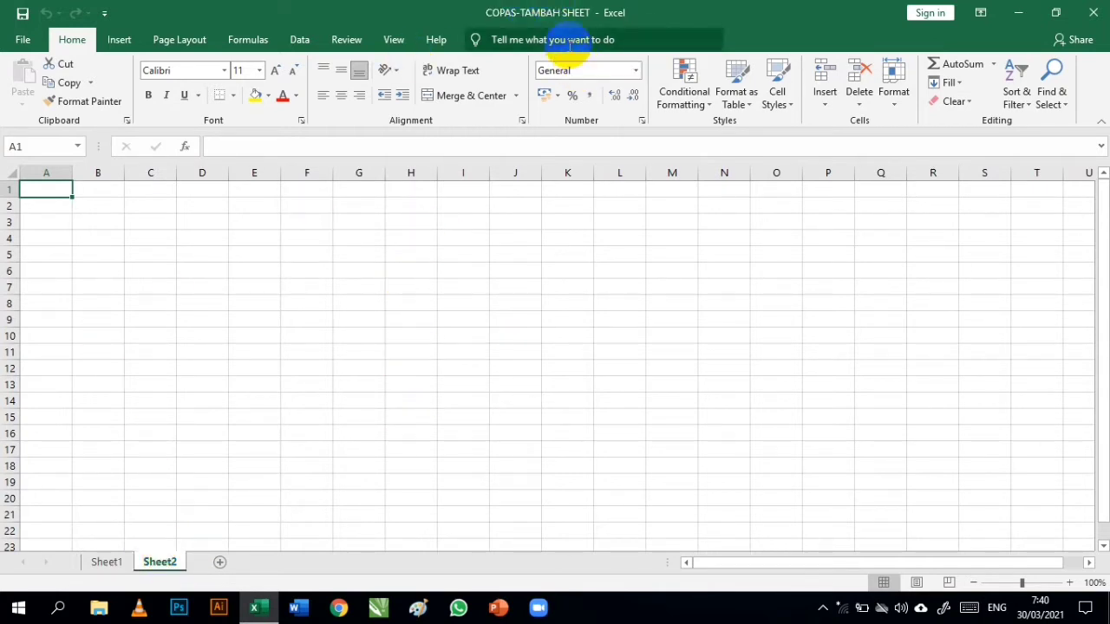
left_click(221, 563)
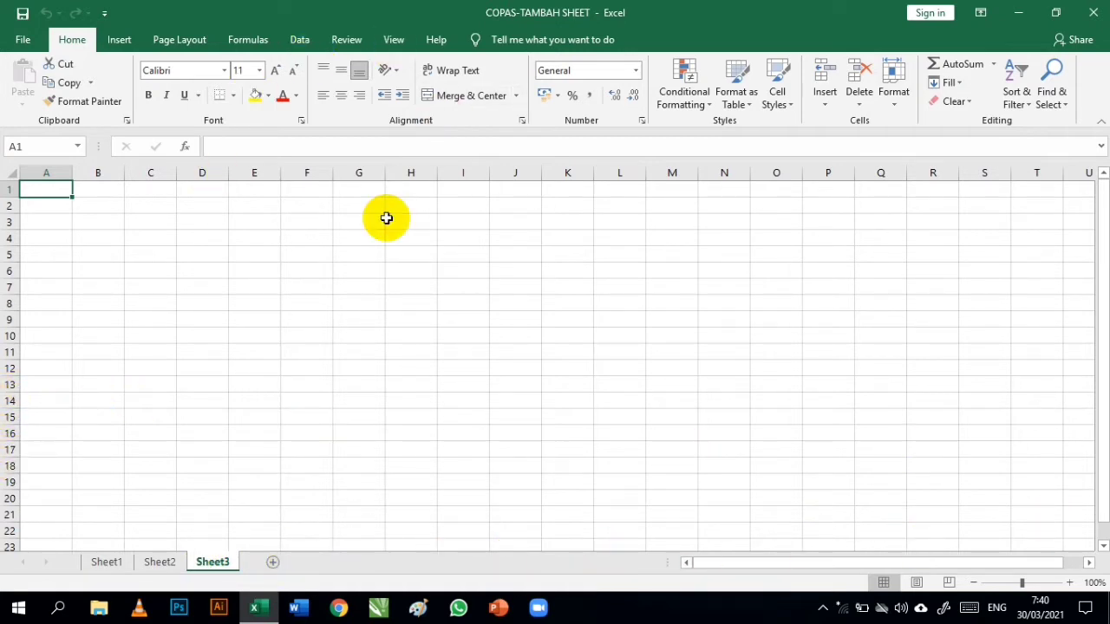
left_click(106, 562)
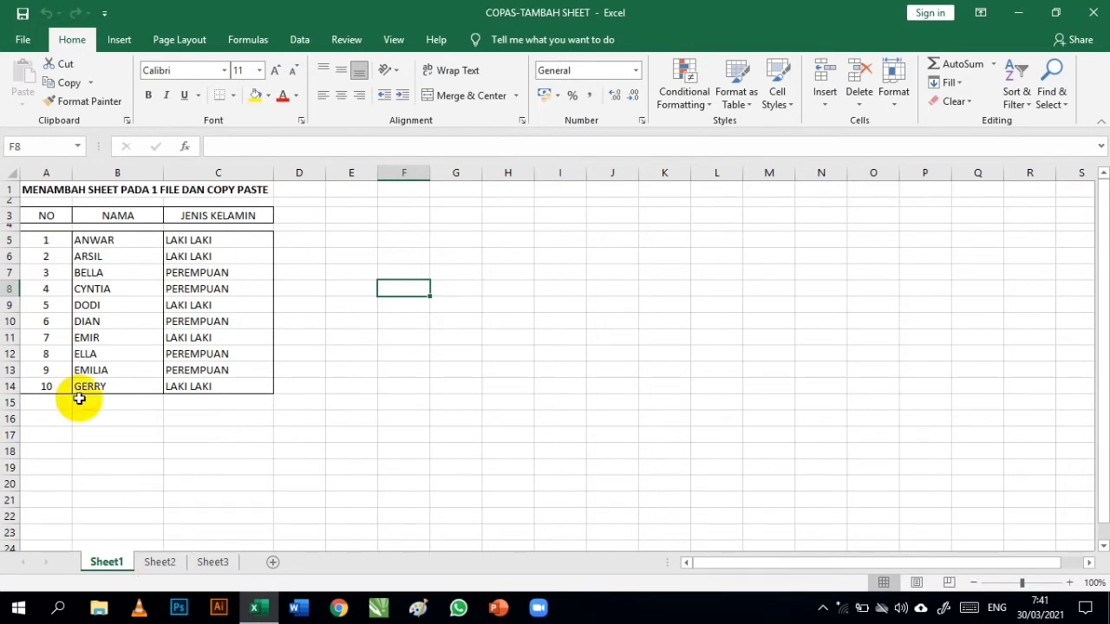
Copy all of Sheet1, including the title and bordered name/gender table, into Sheet2 at A1
left_click(14, 172)
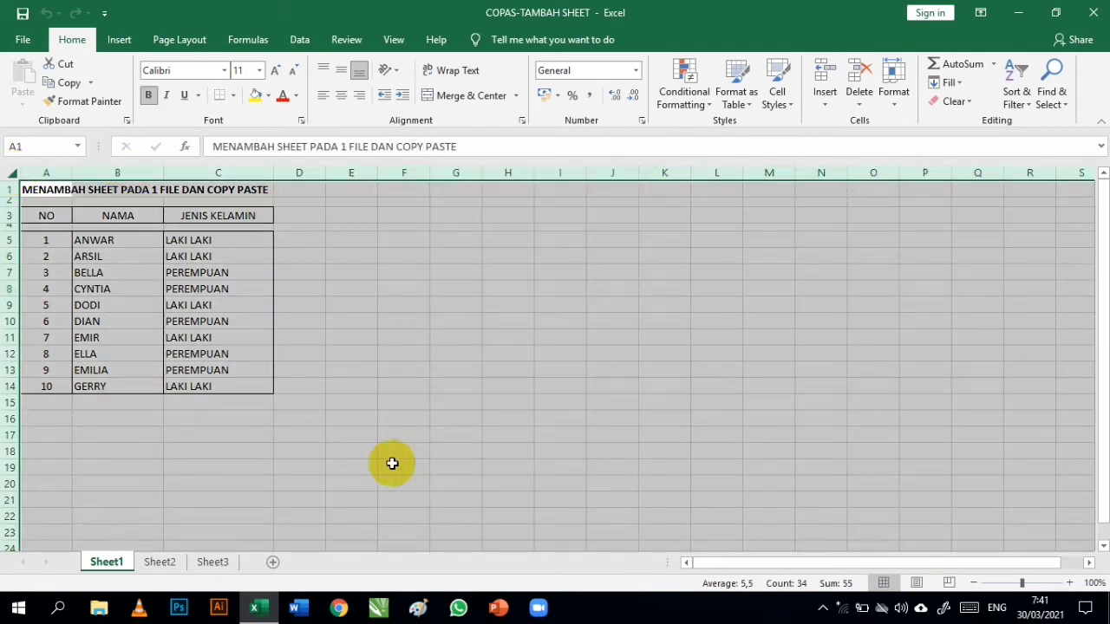
left_click(66, 83)
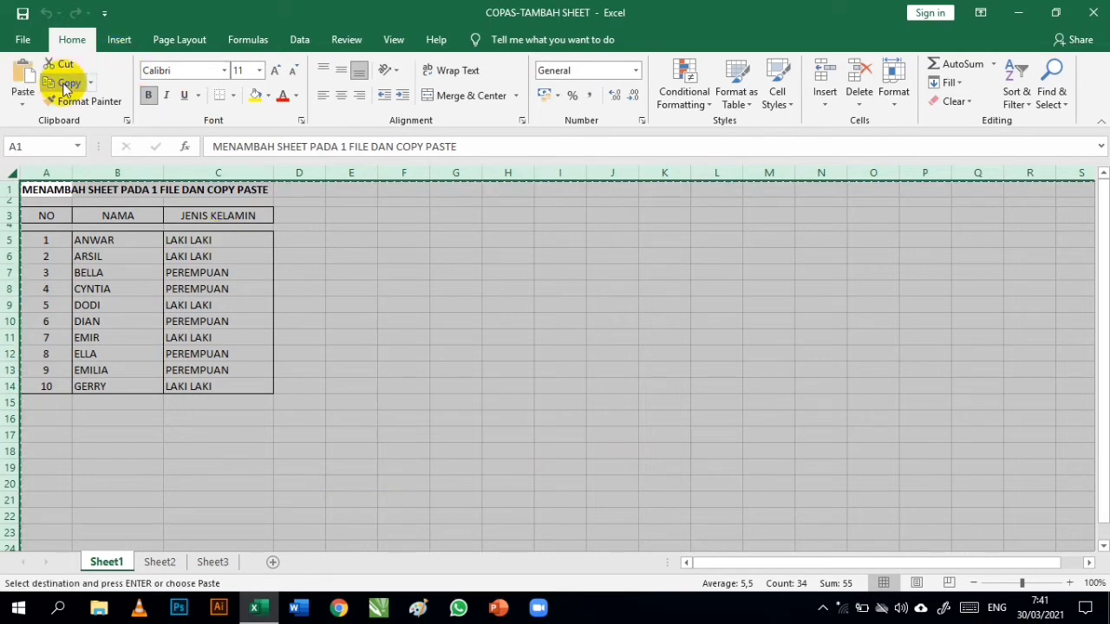
left_click(160, 562)
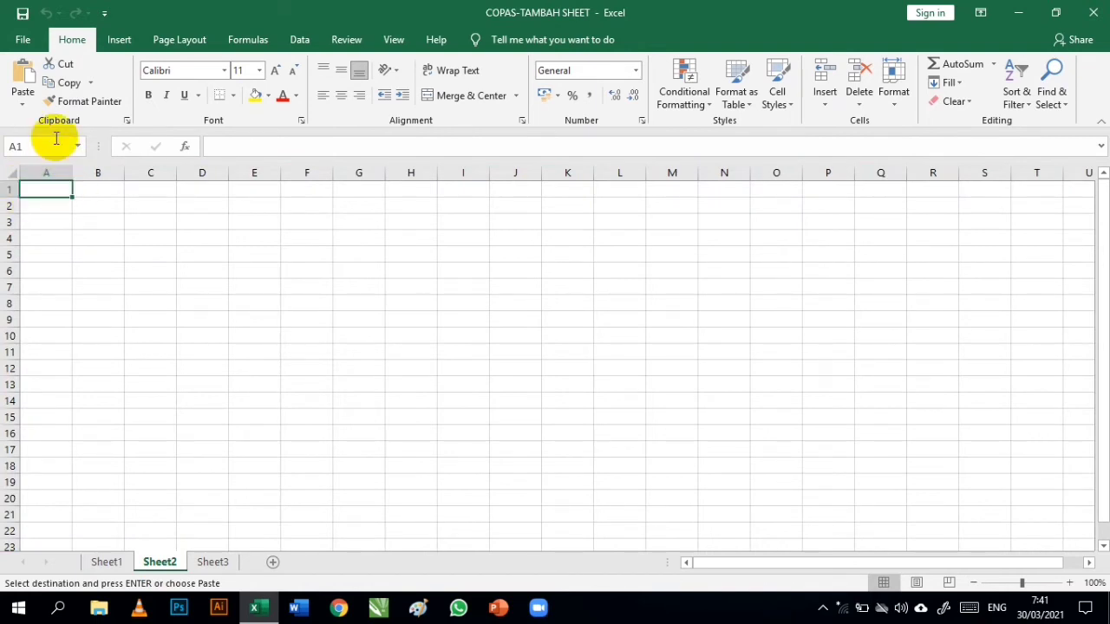
left_click(24, 80)
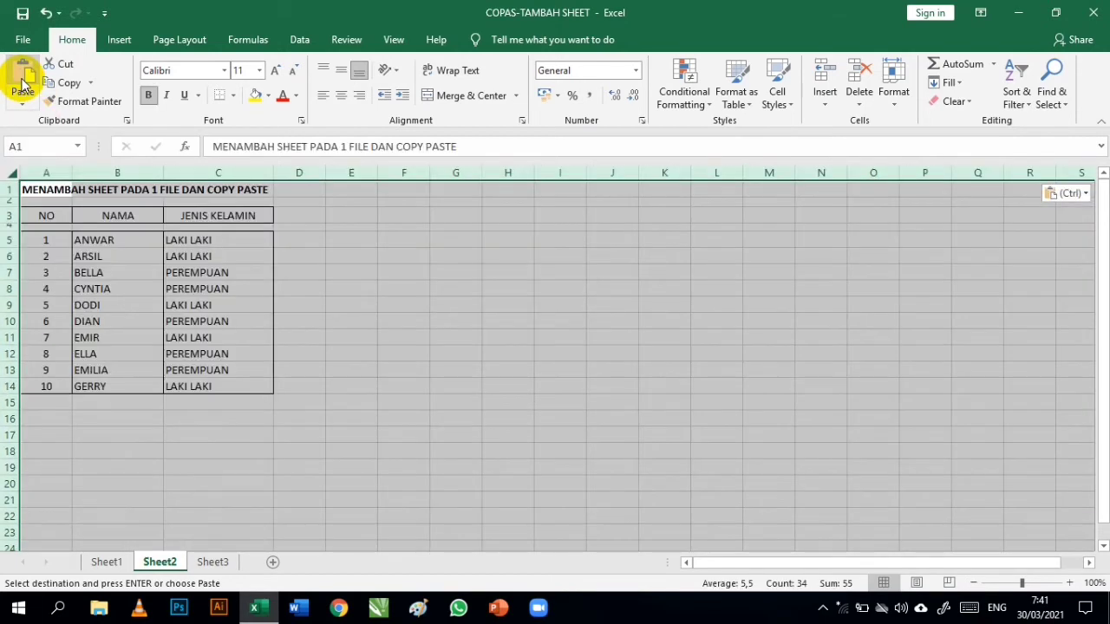
left_click(371, 291)
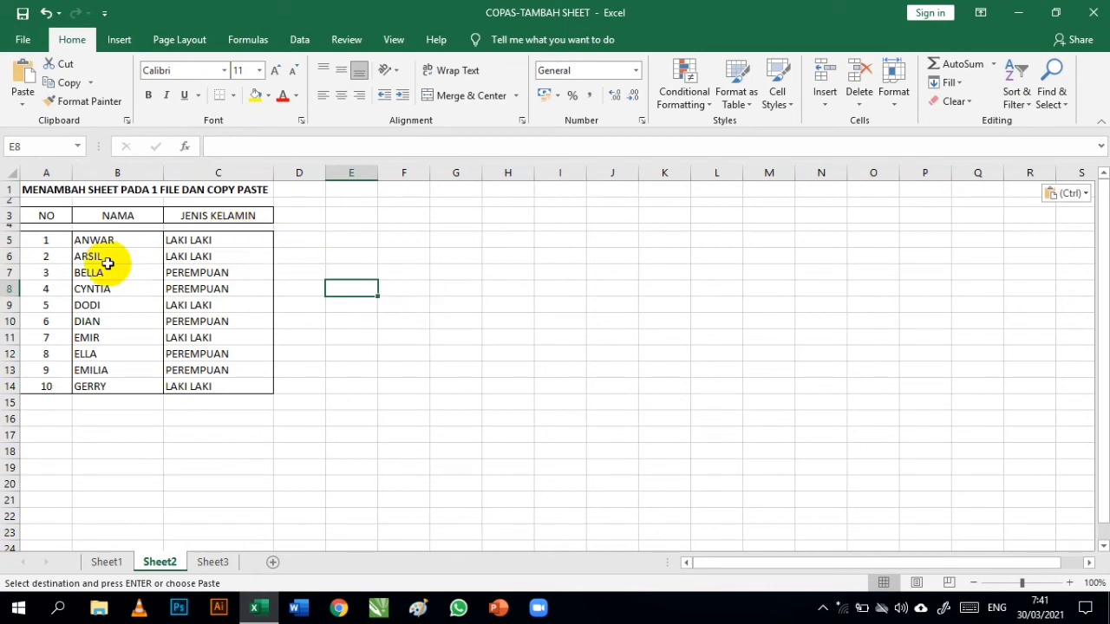
Copy the names and genders in B5:C14 to Sheet3 at G1:H10 and widen column G
left_click(92, 246)
left_click_drag(125, 242, 198, 385)
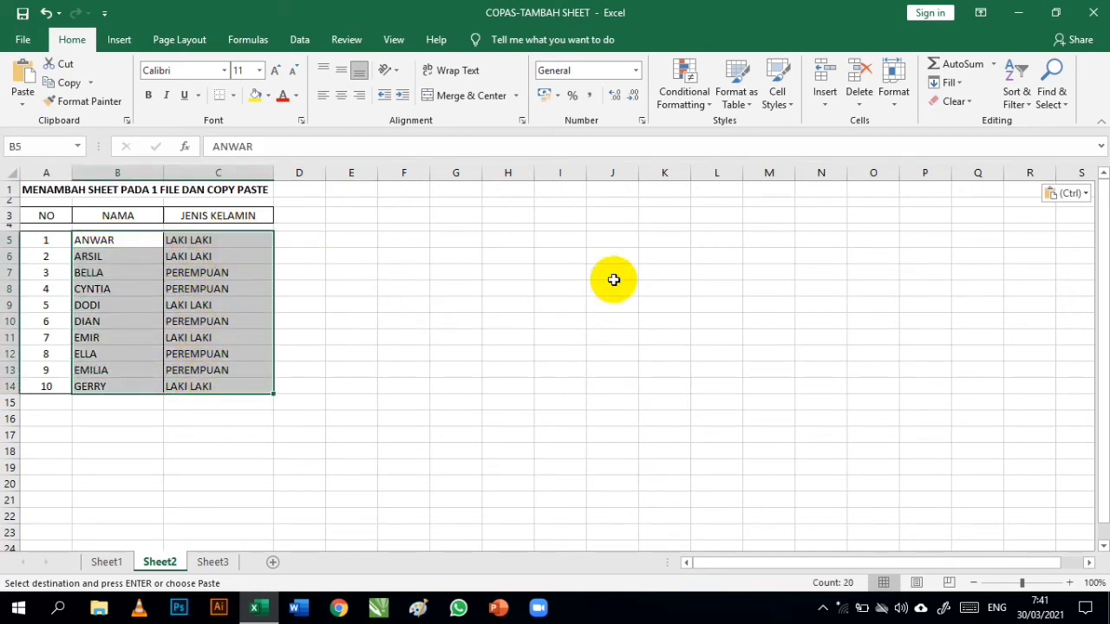
left_click(59, 82)
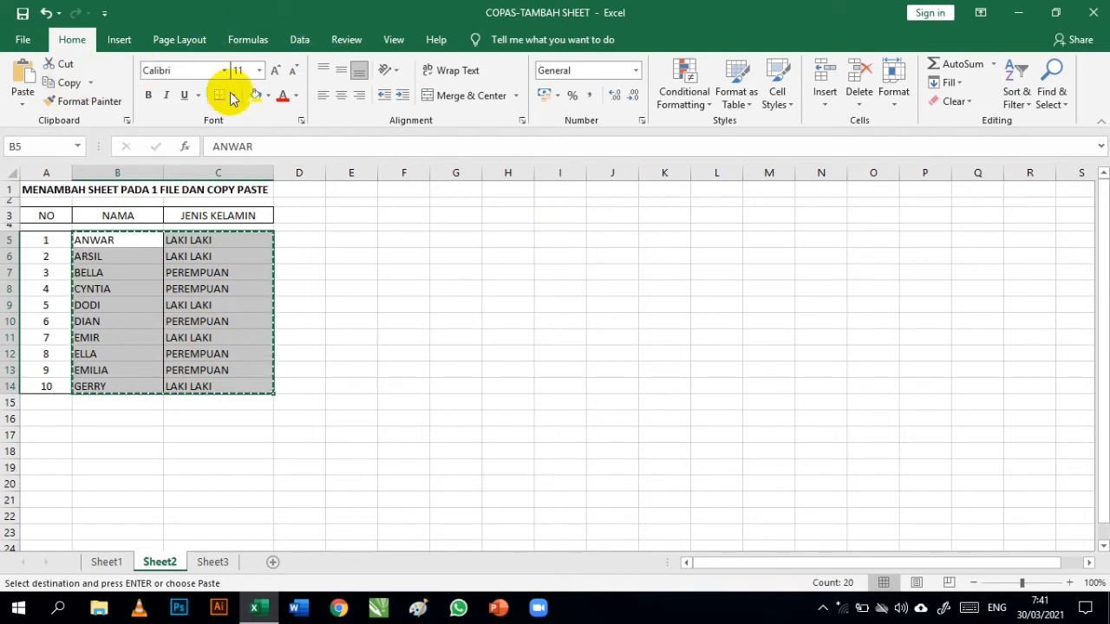
left_click(213, 562)
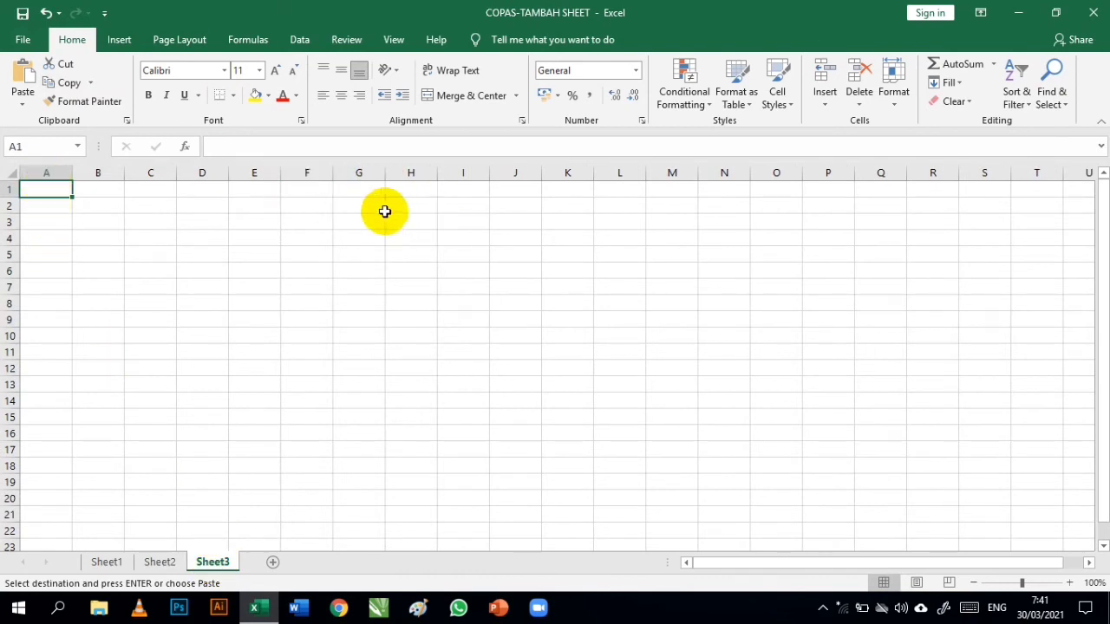
left_click(359, 189)
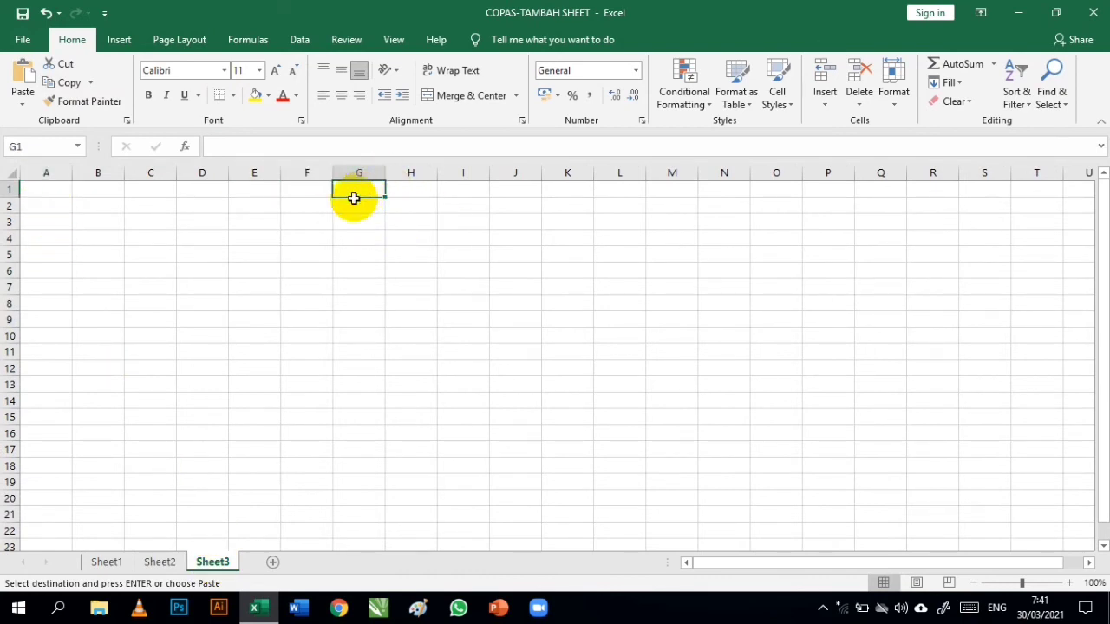
left_click(22, 68)
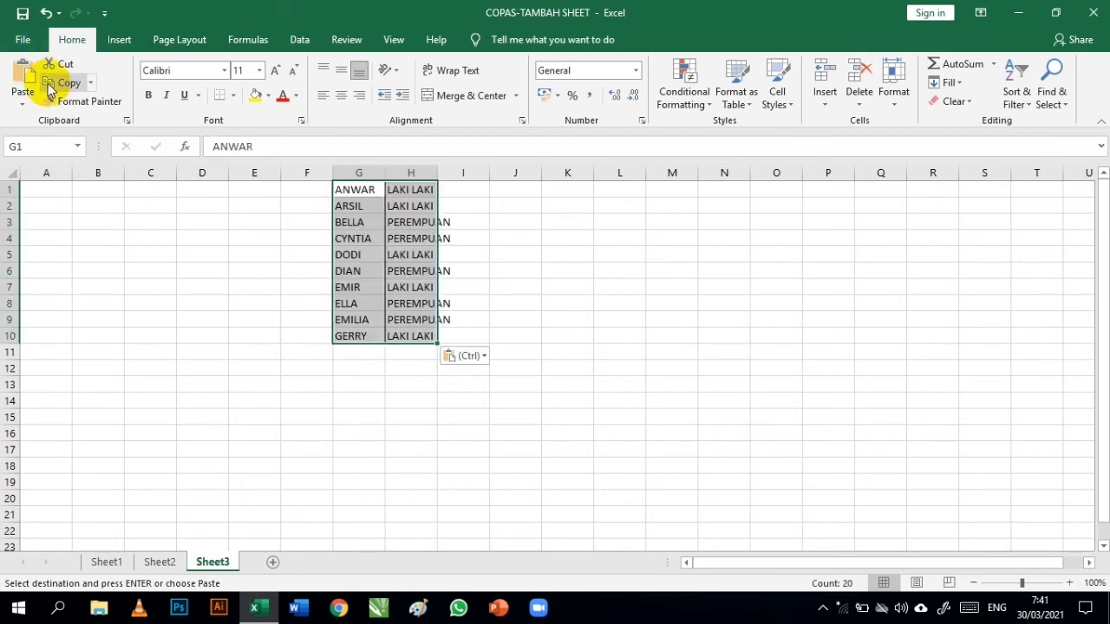
left_click(668, 256)
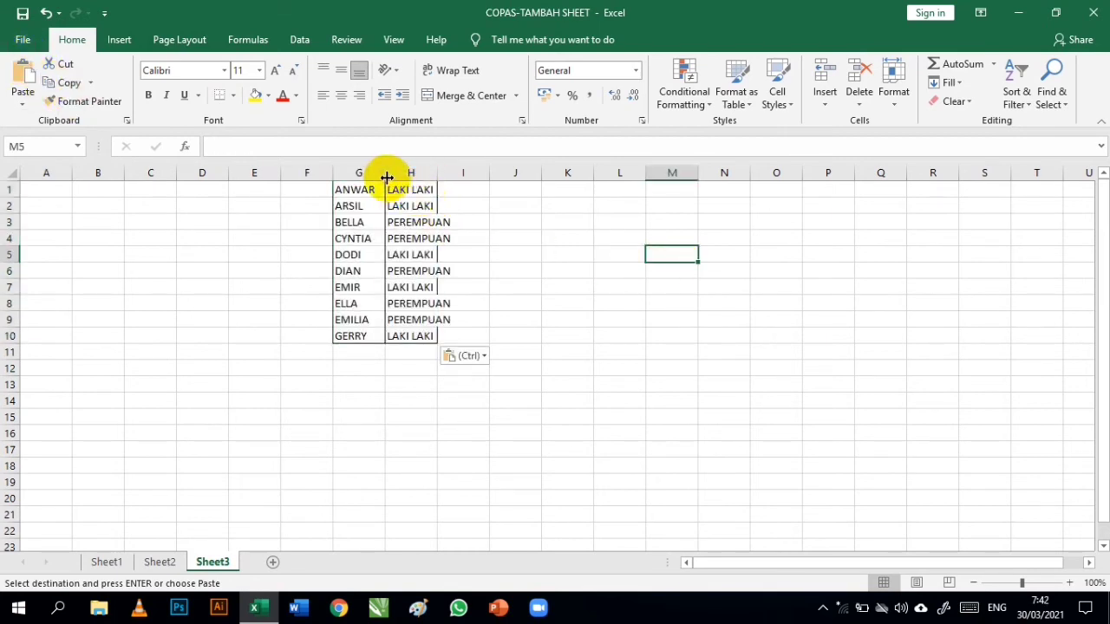
left_click_drag(385, 173, 559, 173)
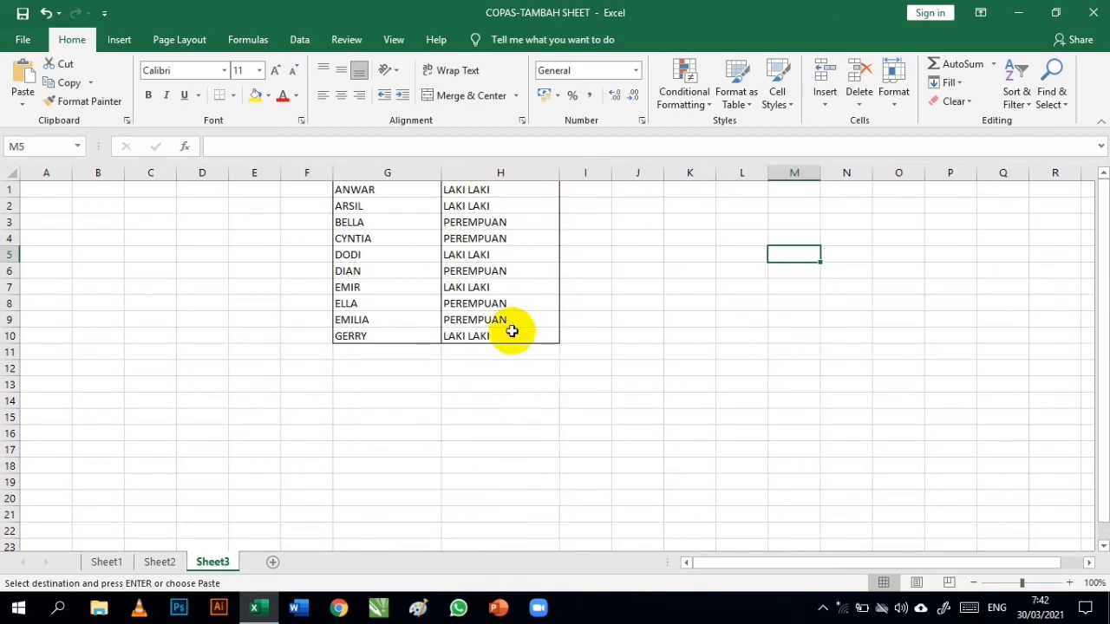
Show Sheet1's original name table with the whole-sheet selection cleared
left_click(104, 561)
left_click(476, 323)
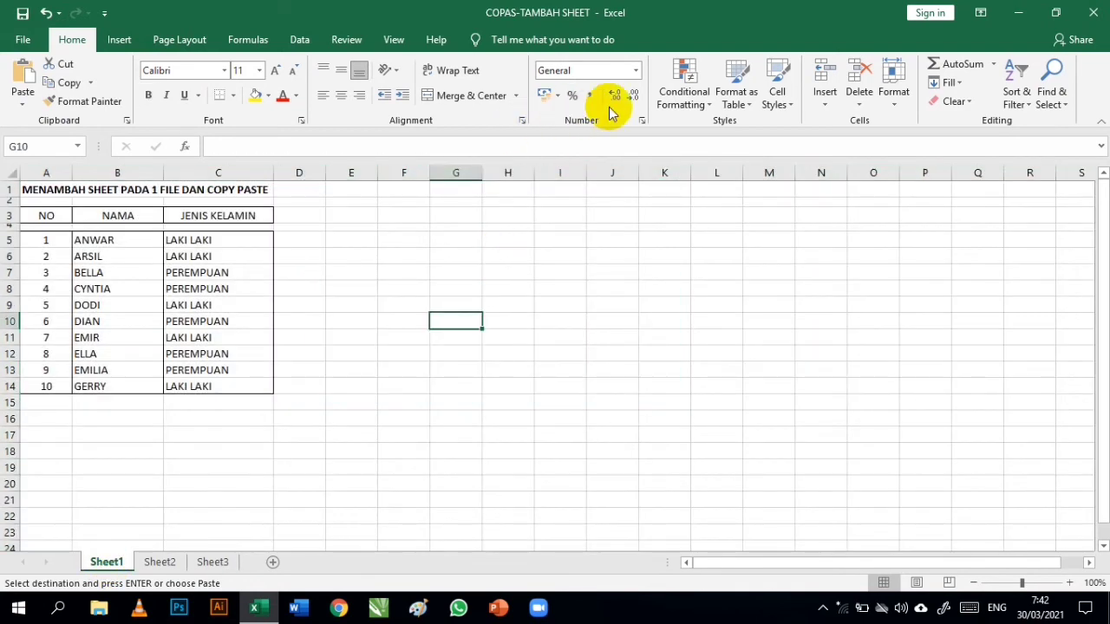